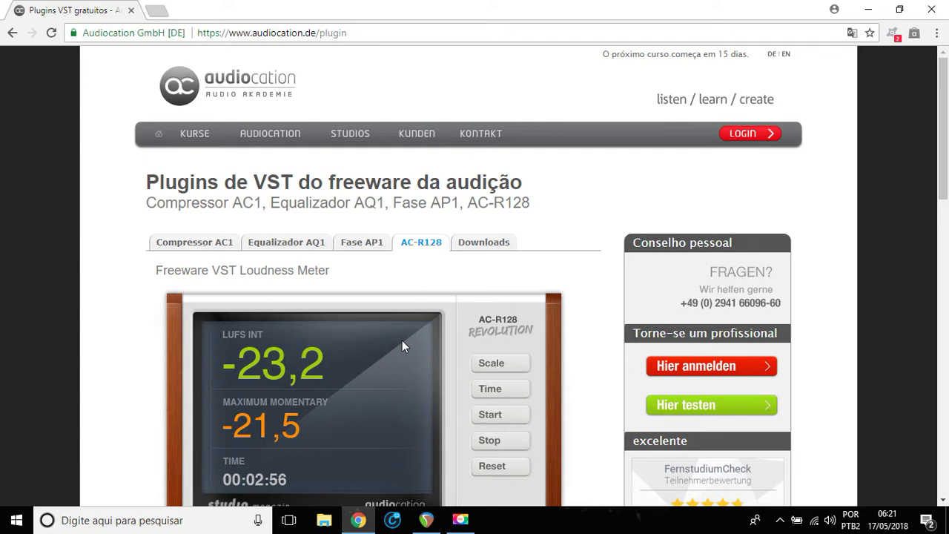
Step: Look through the plugin downloads on the Audiocation site and return to its homepage
click(490, 244)
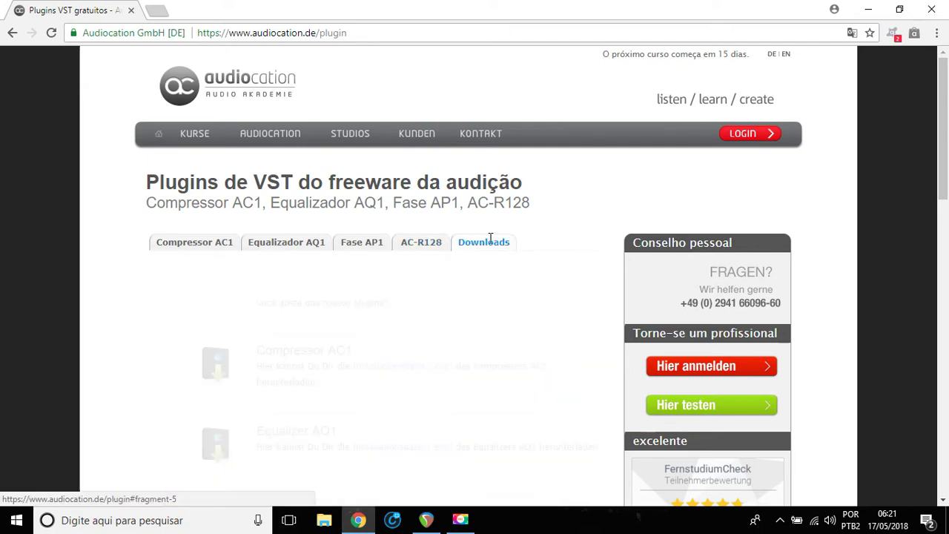
drag(948, 136, 948, 232)
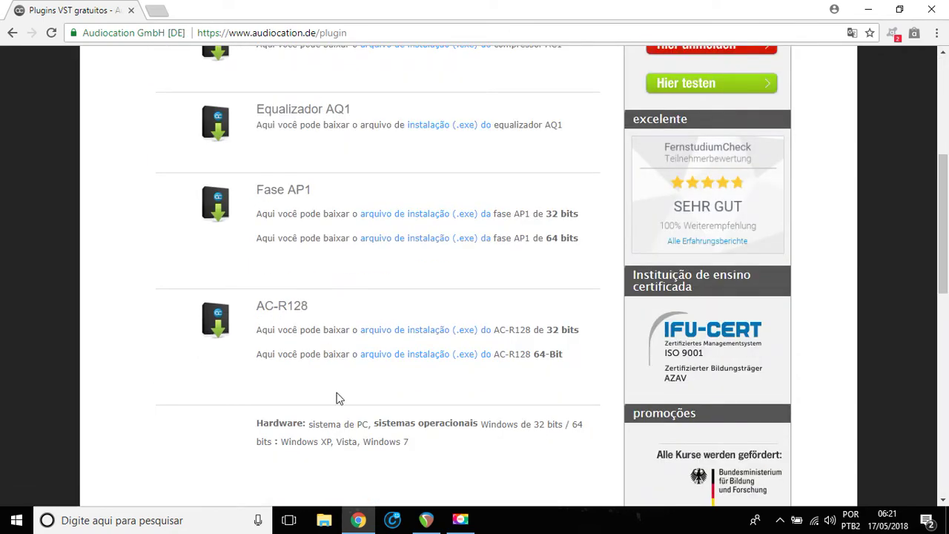
click(947, 324)
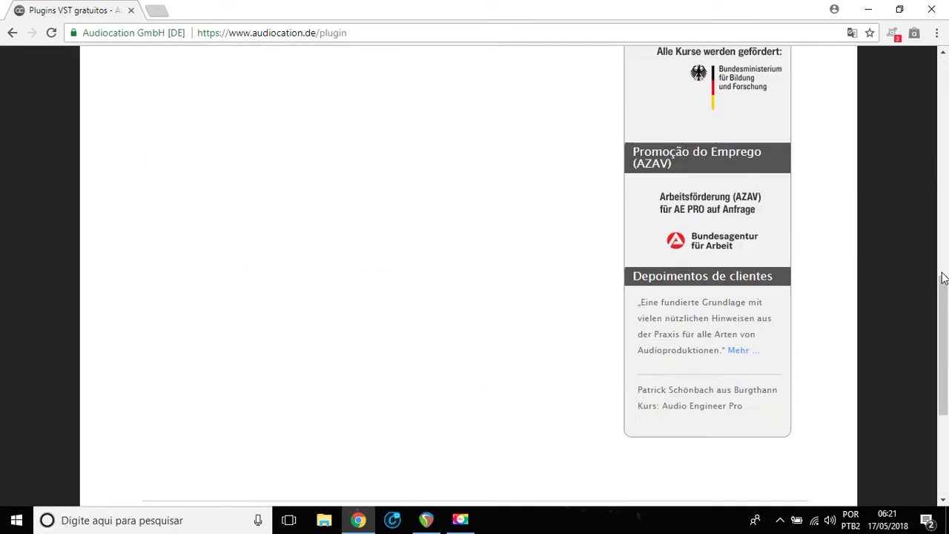
drag(944, 278, 944, 64)
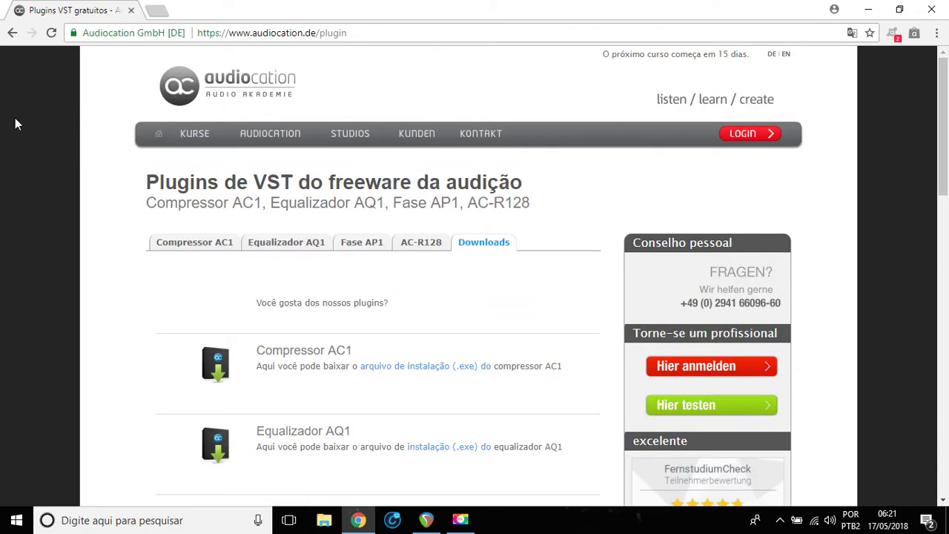
click(11, 31)
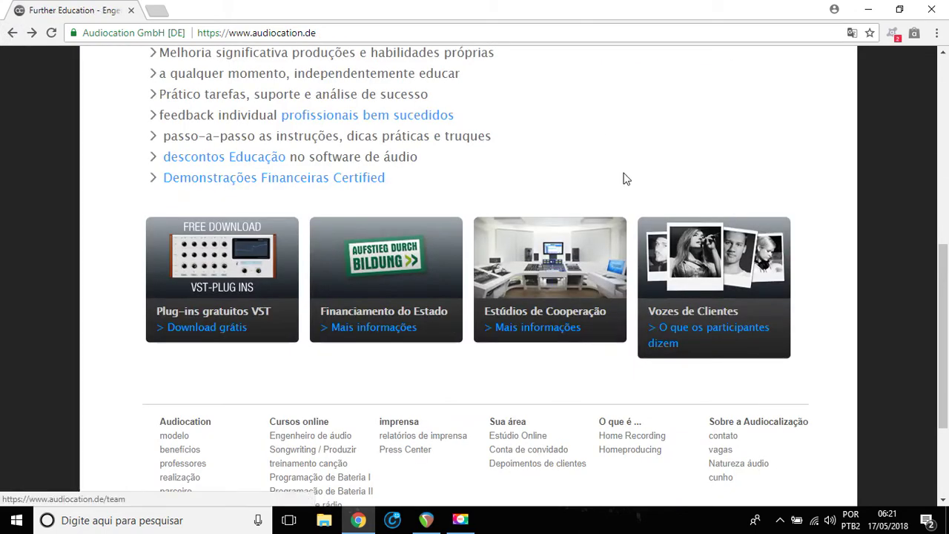
drag(944, 333, 941, 50)
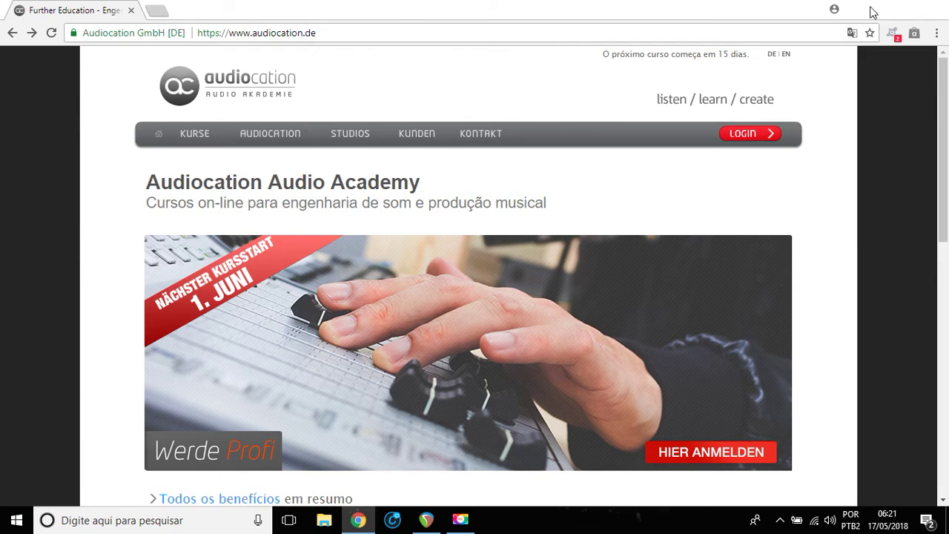
Step: Switch to REAPER and import the audio file live pjota into the project
click(868, 10)
mouse_move(426, 519)
click(398, 458)
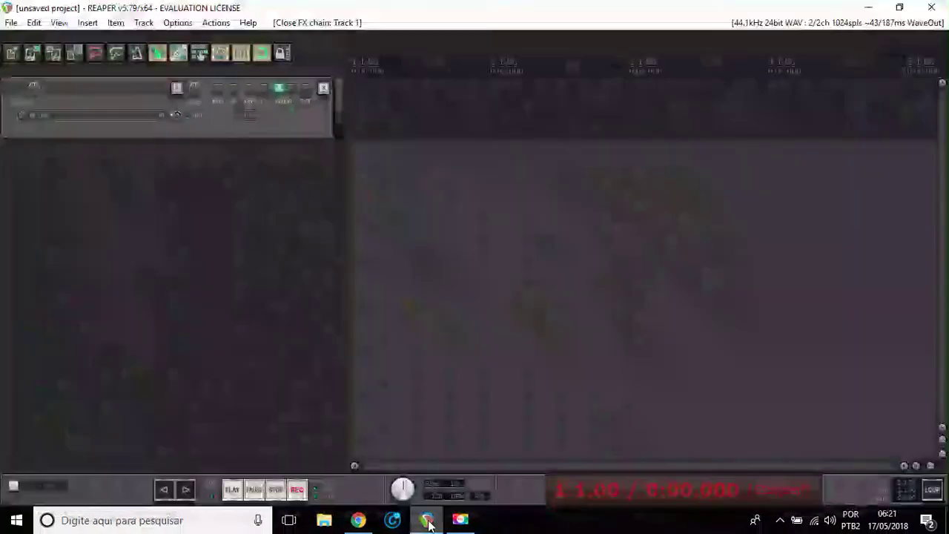
click(88, 22)
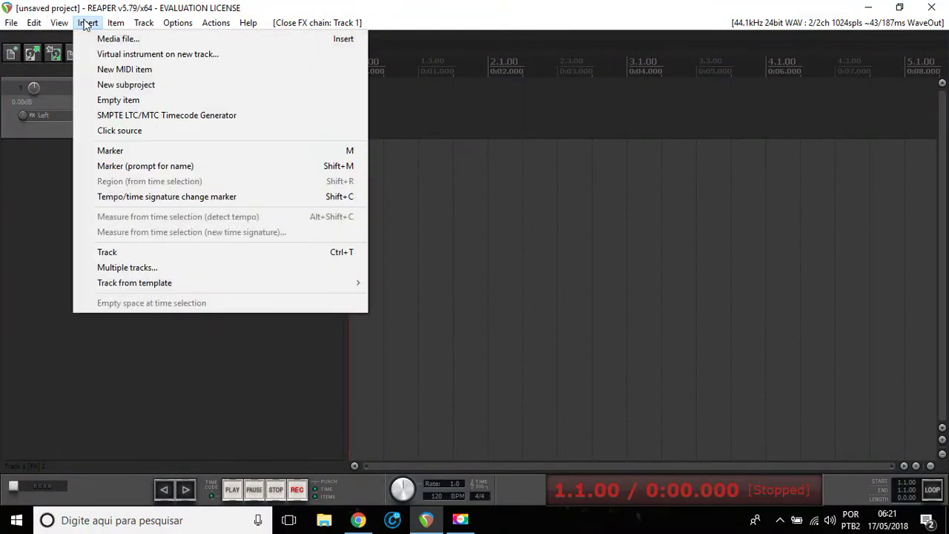
click(107, 41)
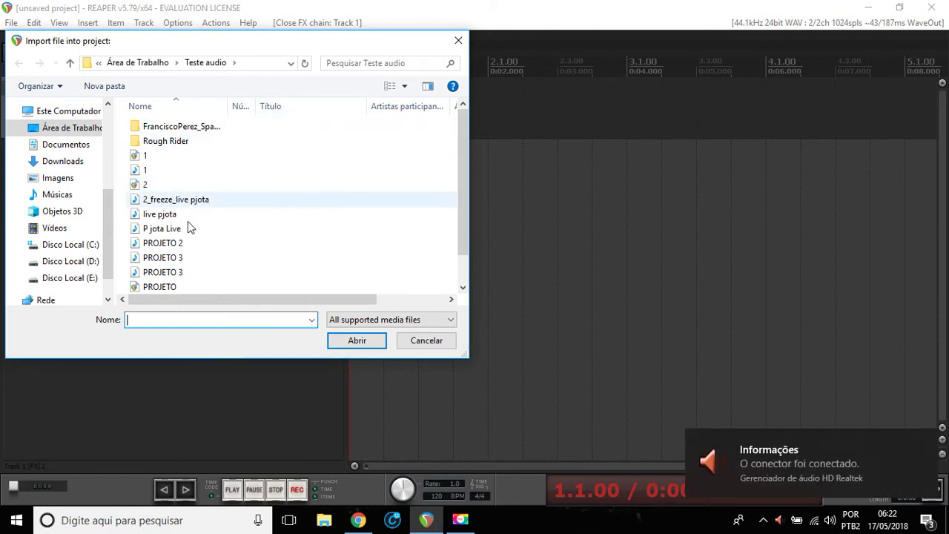
double_click(189, 218)
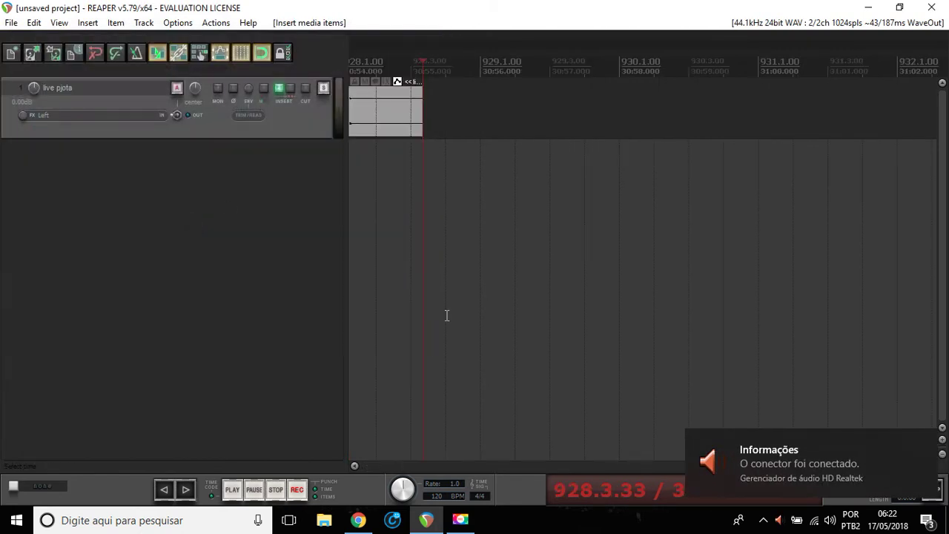
Step: Place the edit cursor at 12:16 on the live pjota track and test playback briefly
click(927, 443)
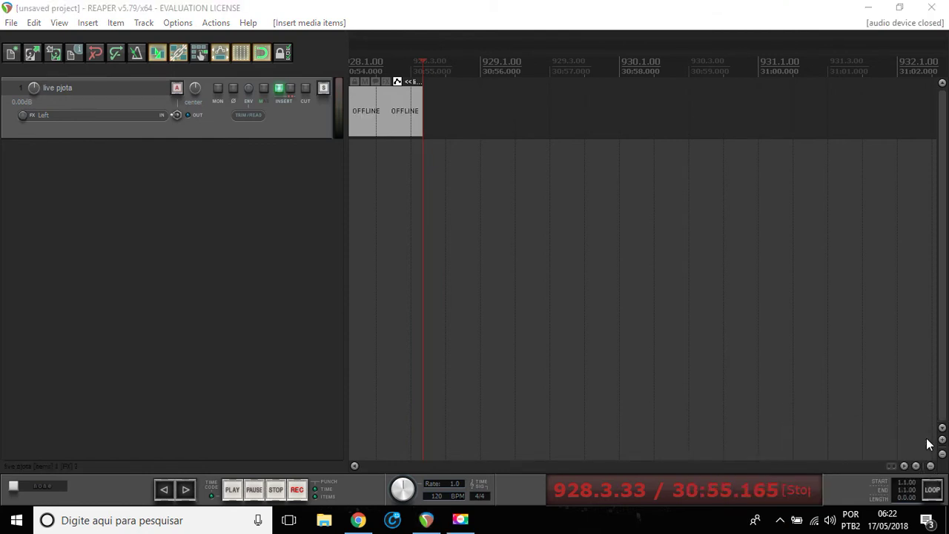
click(932, 467)
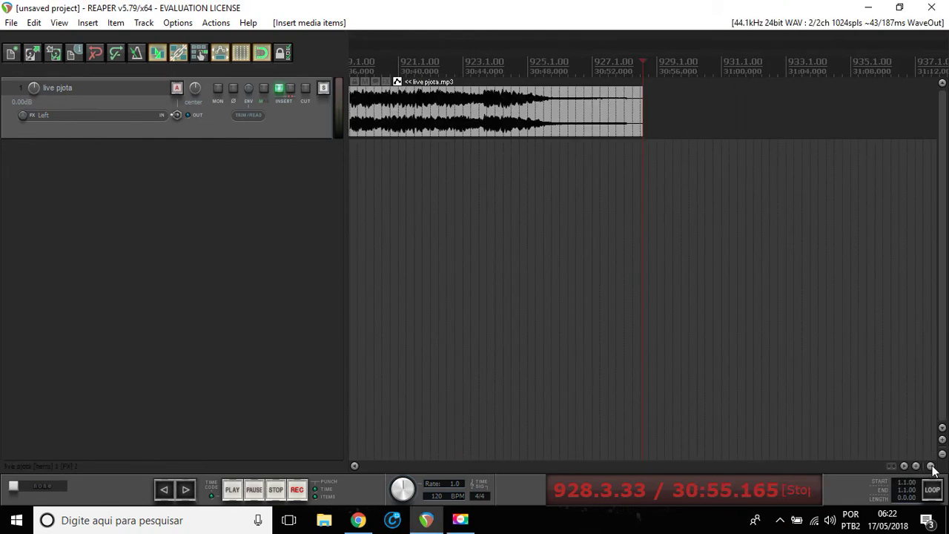
click(932, 467)
click(932, 467)
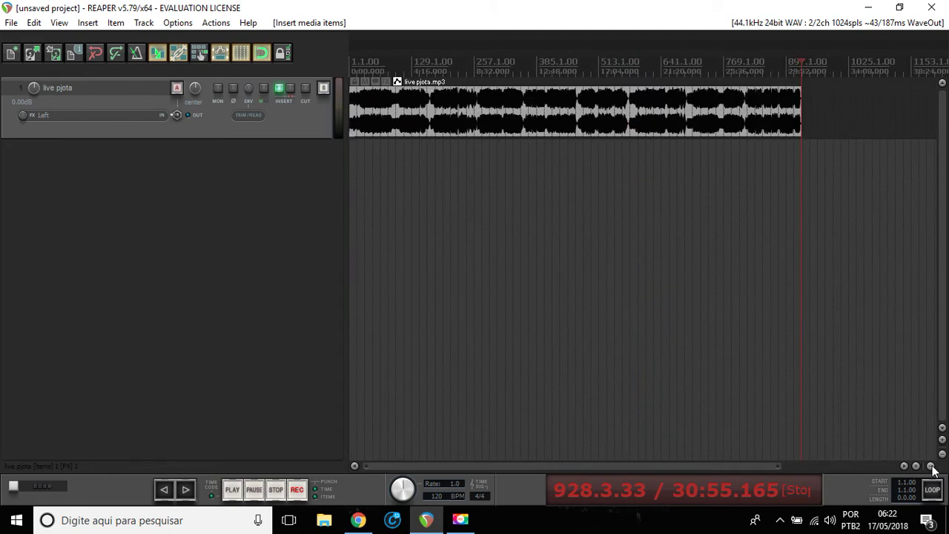
click(584, 149)
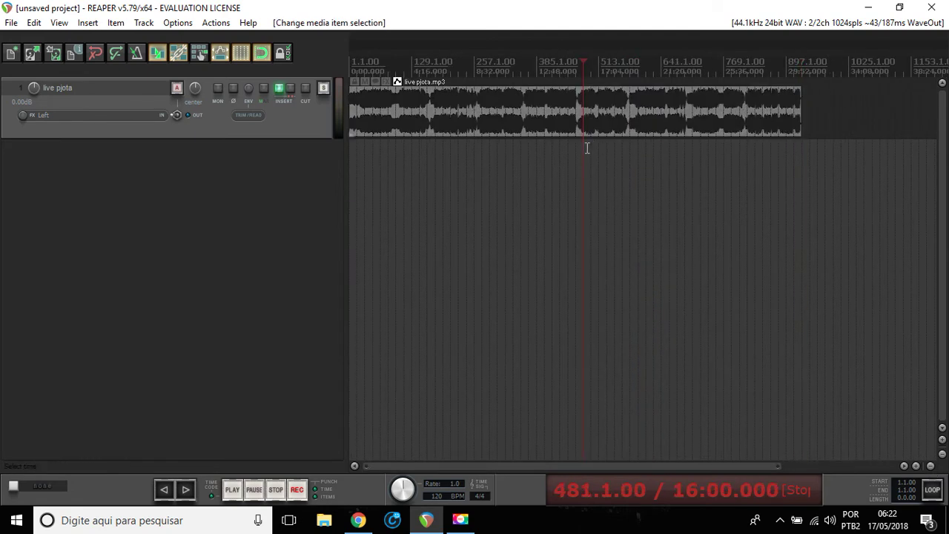
click(528, 144)
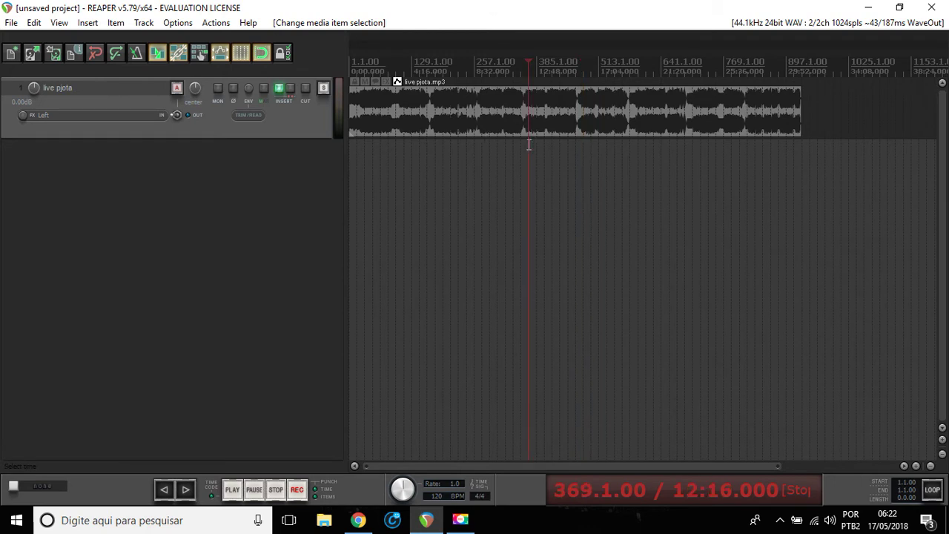
key(space)
key(space)
Step: Check the audio device preferences and accept the existing WaveOut settings
click(176, 23)
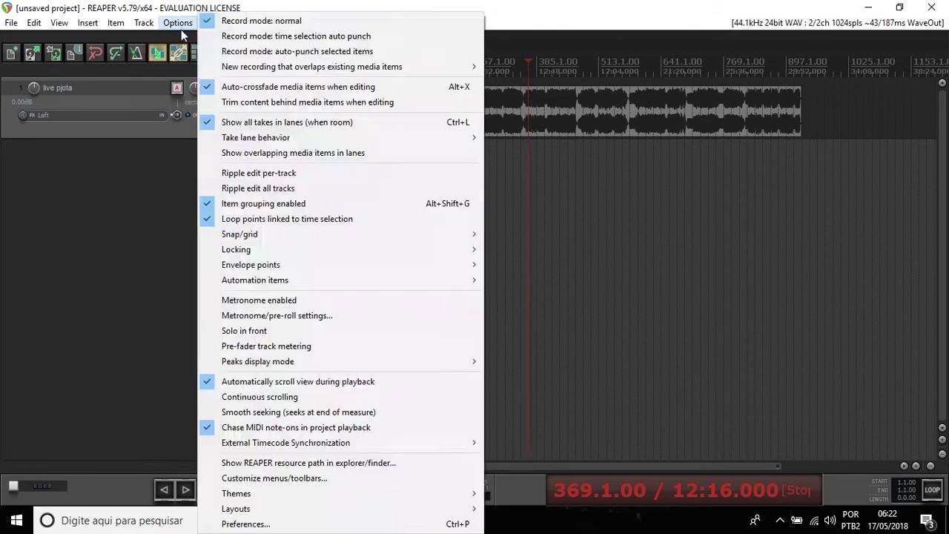
click(324, 524)
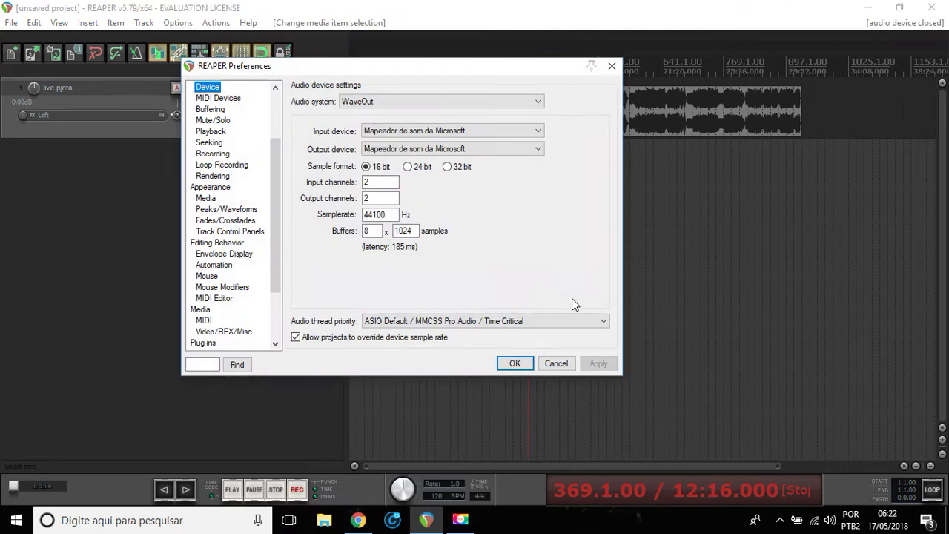
click(523, 363)
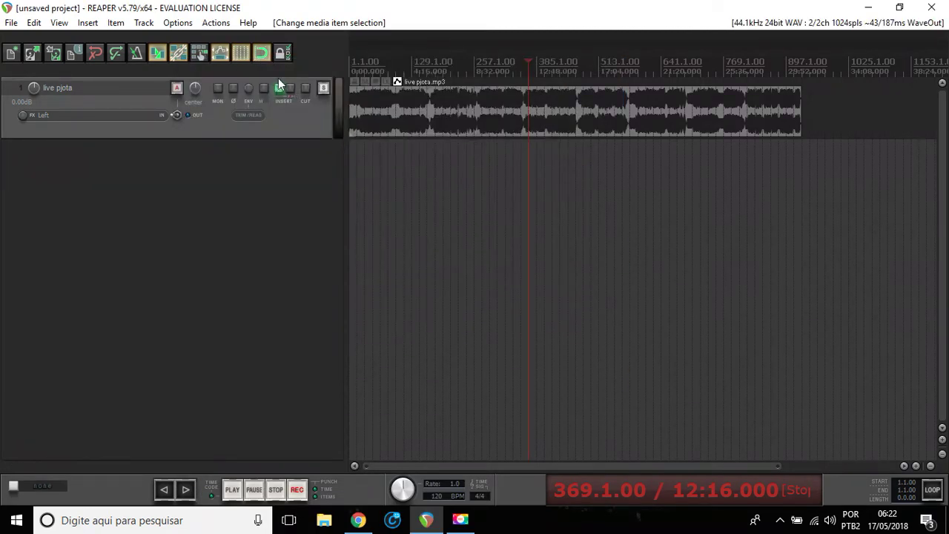
Step: Open the live pjota track's effects chain, bypass Audiocation Compressor and show Parametri-Q Lite
click(282, 92)
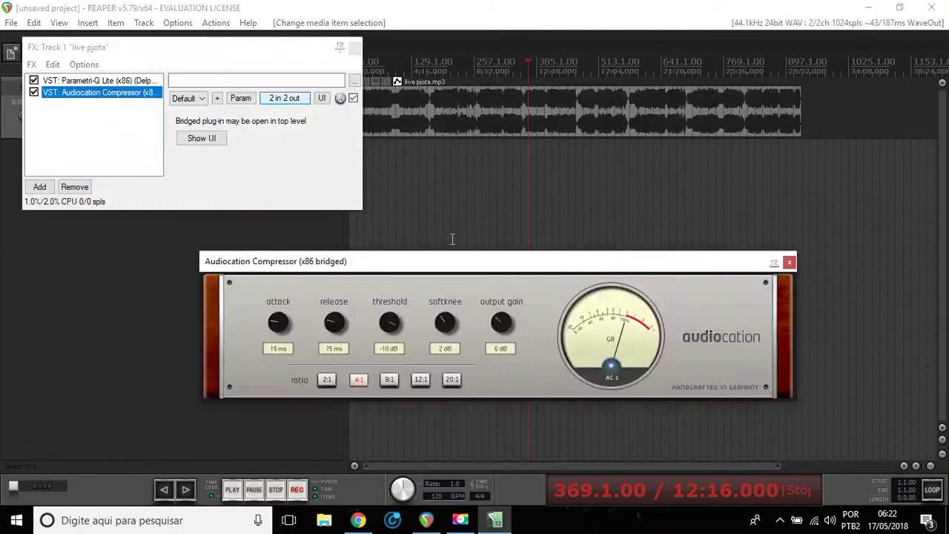
click(34, 92)
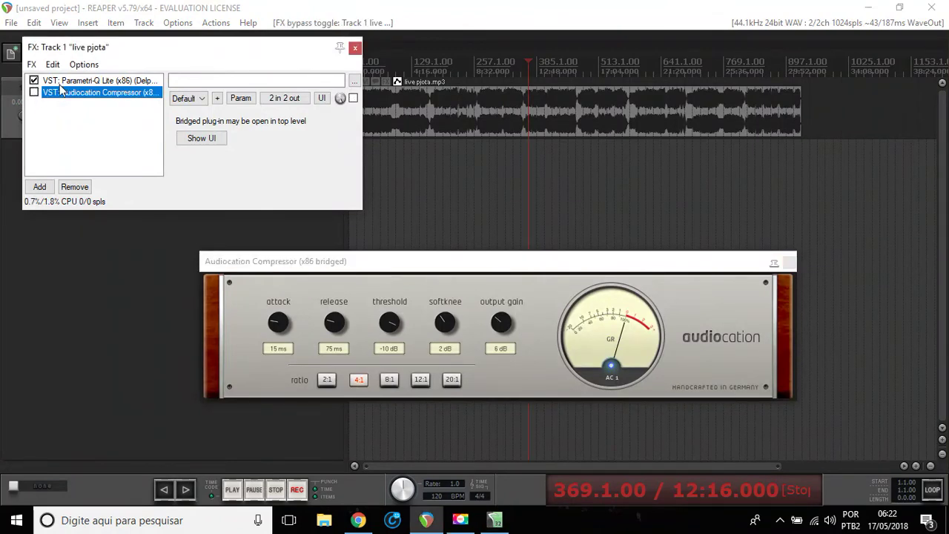
click(62, 80)
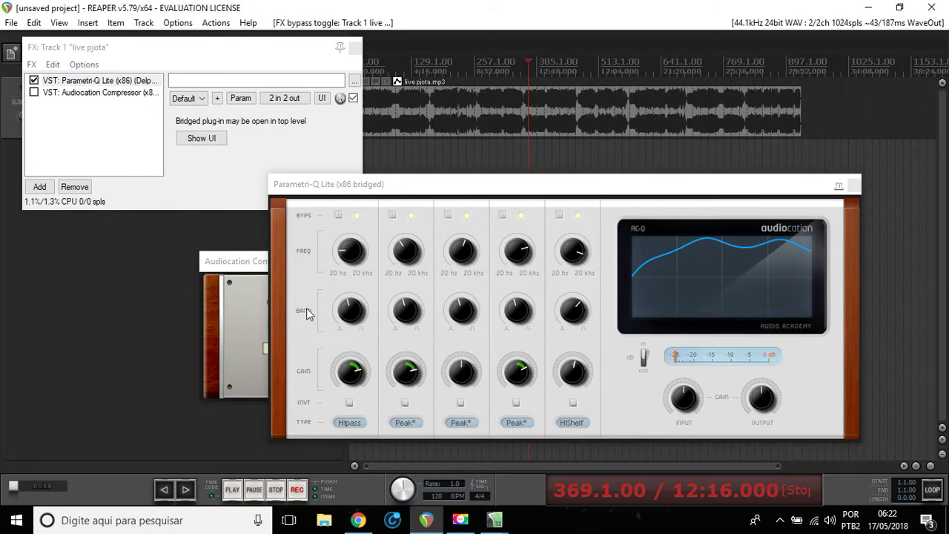
Step: Start playback of the live pjota track from about 12:00
key(Left)
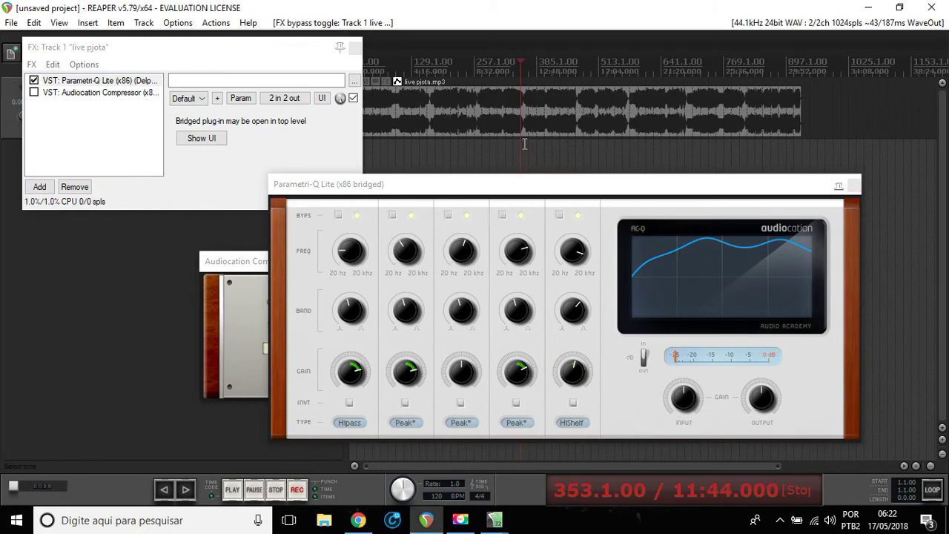
click(916, 466)
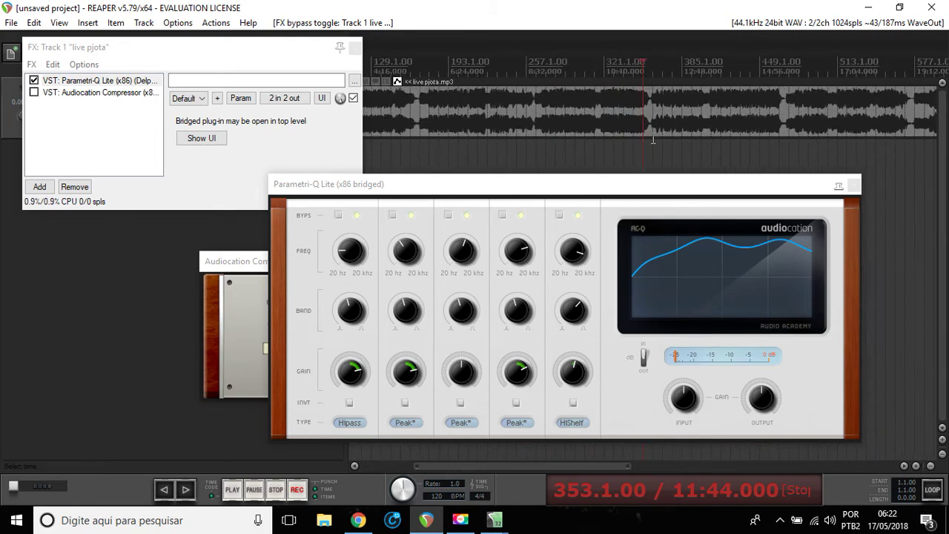
click(652, 141)
key(space)
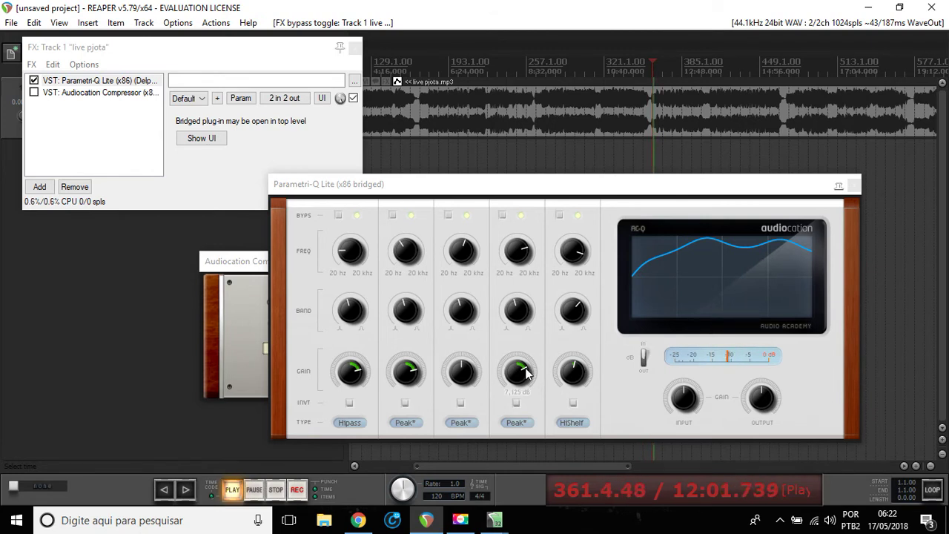
Step: Bring the gain of Parametri-Q Lite's first and second bands close to flat and boost the fourth band
drag(517, 387, 530, 451)
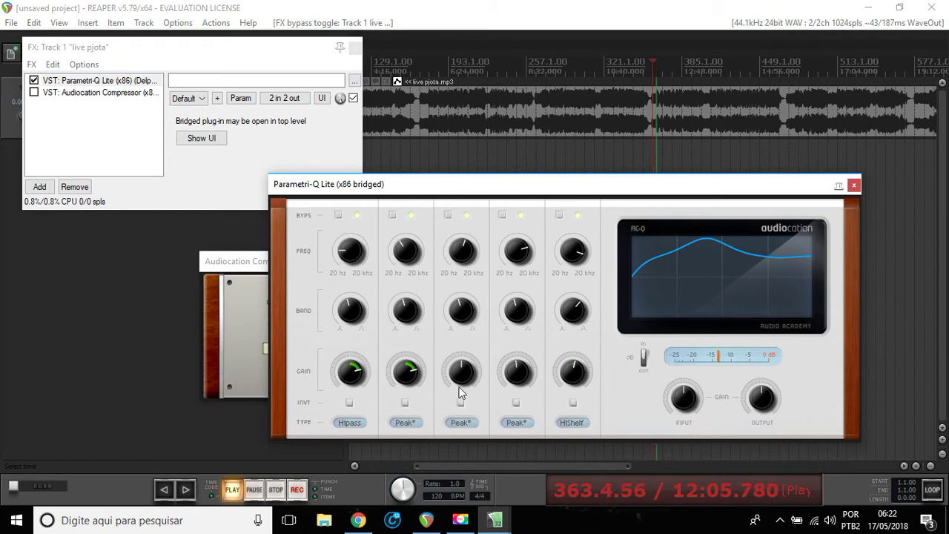
drag(406, 371, 455, 515)
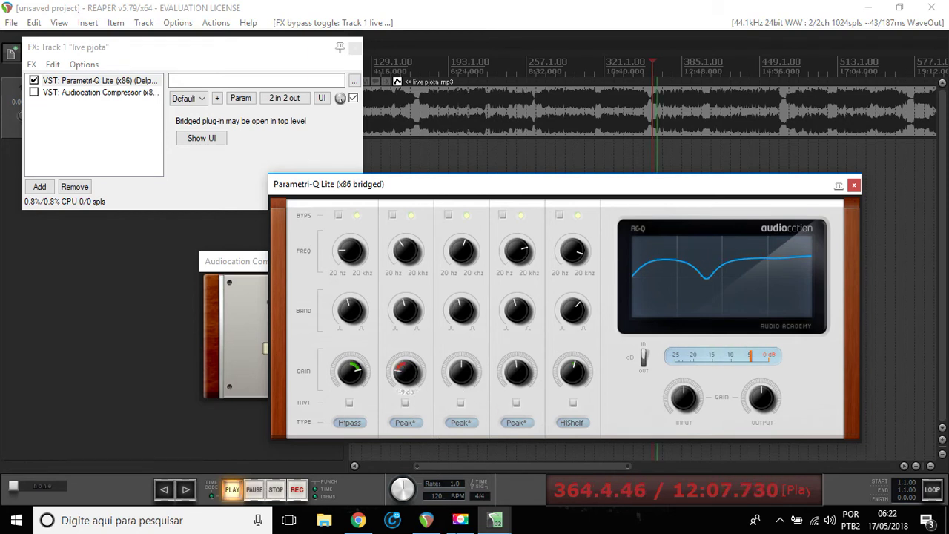
drag(350, 371, 417, 338)
mouse_move(413, 381)
mouse_move(524, 386)
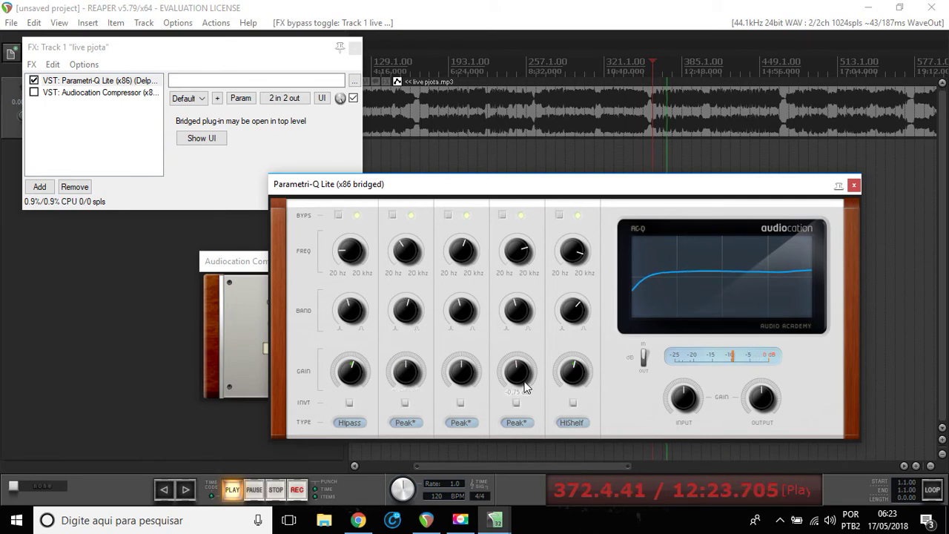
mouse_move(525, 385)
mouse_down()
mouse_move(511, 255)
mouse_move(530, 369)
mouse_up()
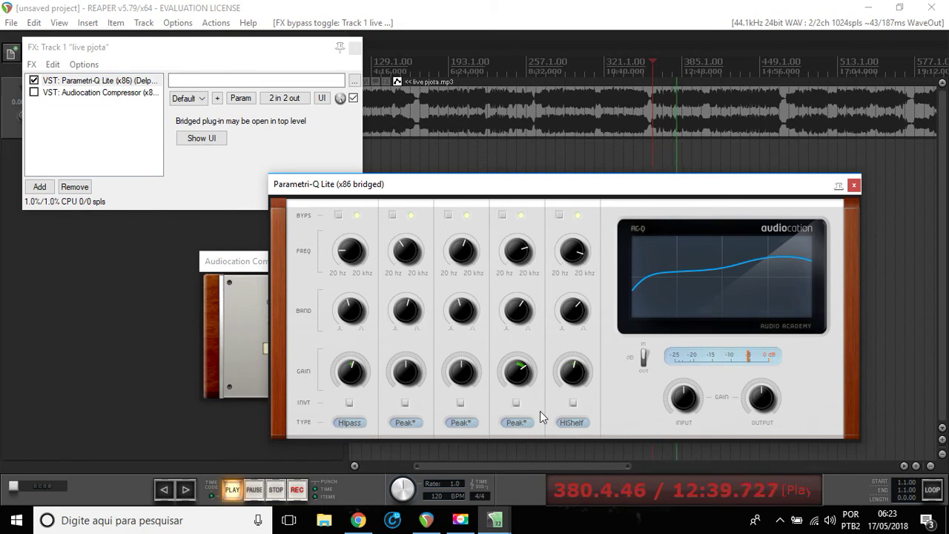
Step: Examine the filter types available for the high-shelf, peak and high-pass bands of the equalizer
click(568, 423)
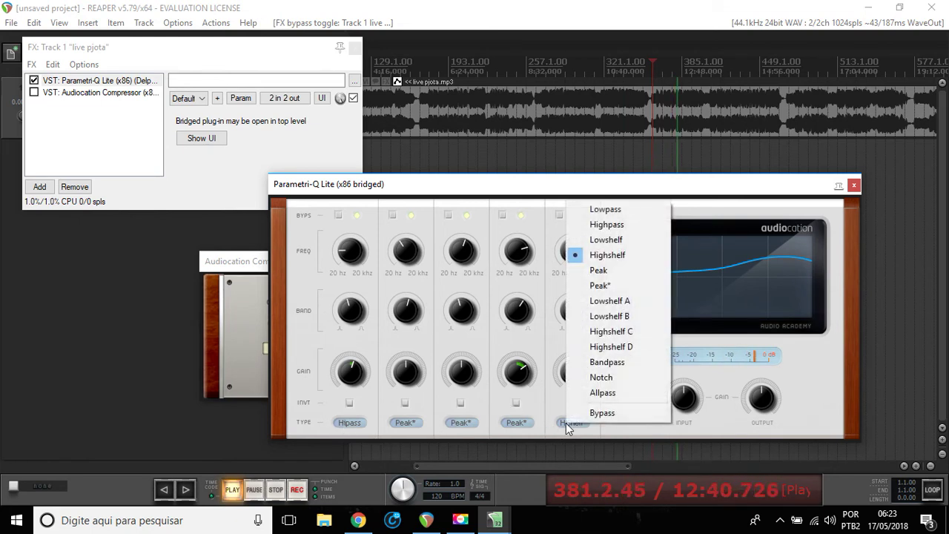
click(519, 422)
click(461, 427)
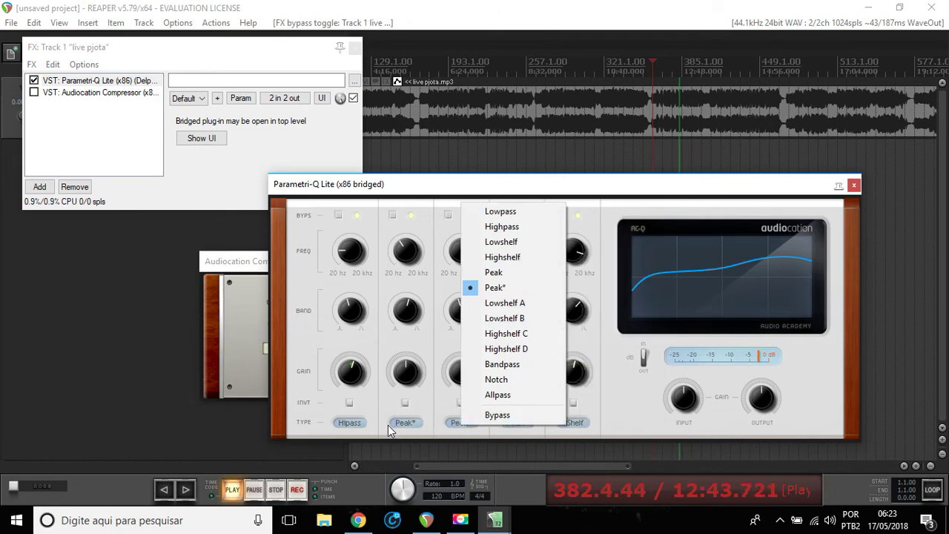
click(362, 427)
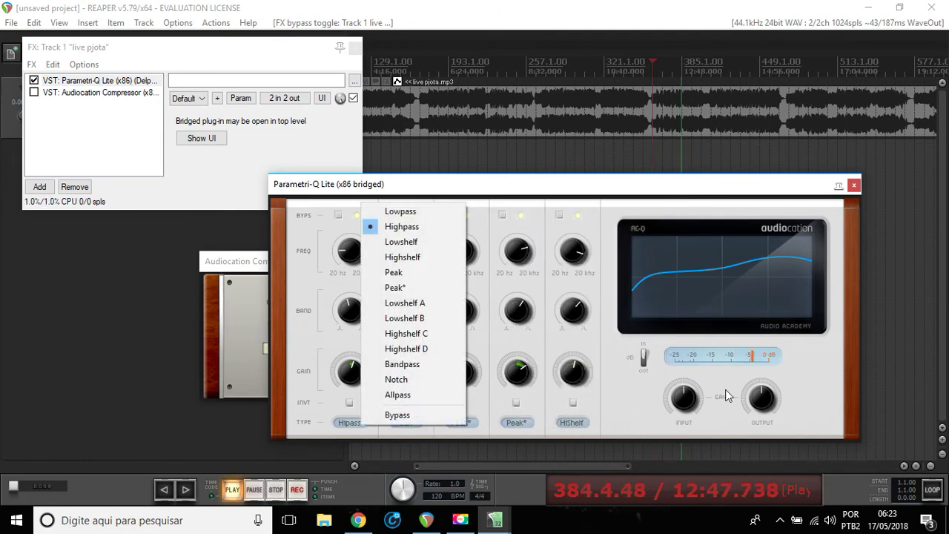
click(628, 414)
Step: Trim the equalizer's input and output gain with the level meter set to output, and reduce the fourth band's boost
click(643, 358)
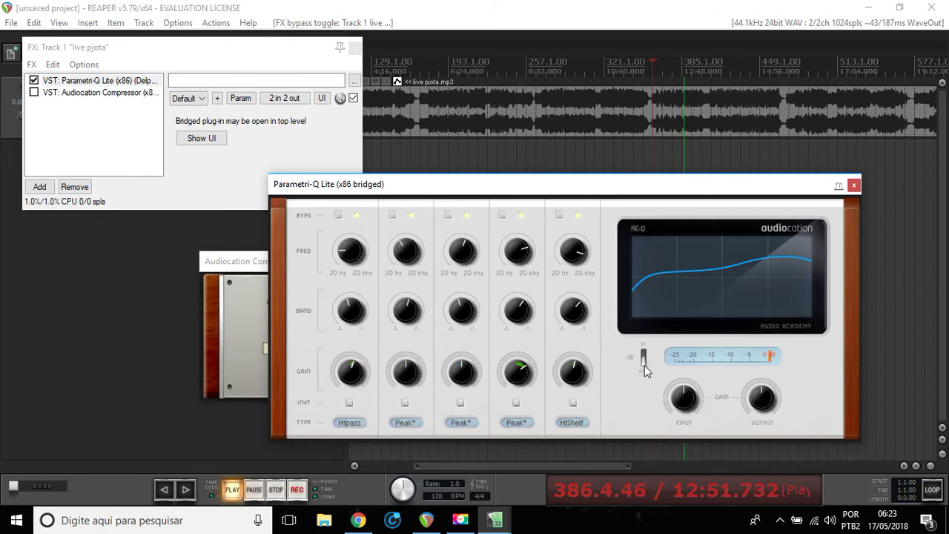
mouse_move(764, 405)
mouse_down()
mouse_move(767, 422)
mouse_move(762, 396)
mouse_up()
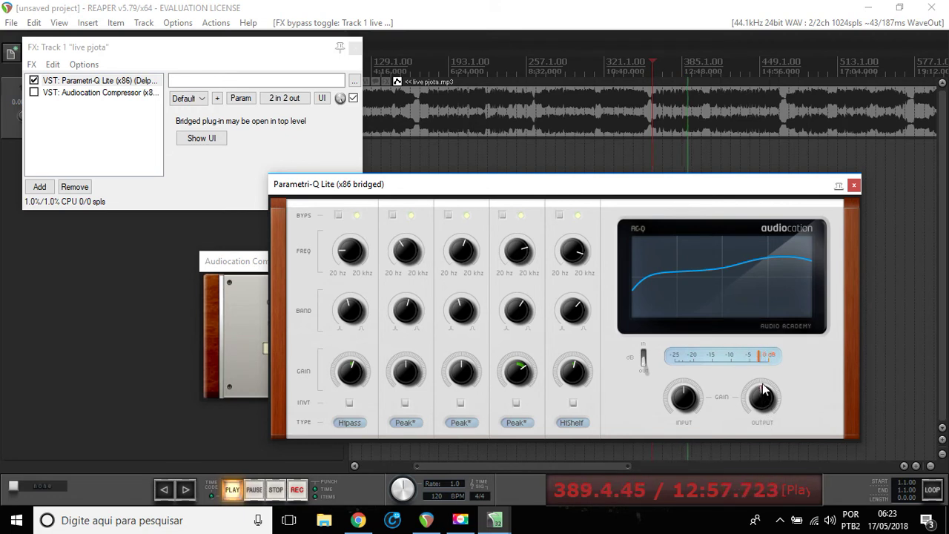
drag(688, 406, 695, 427)
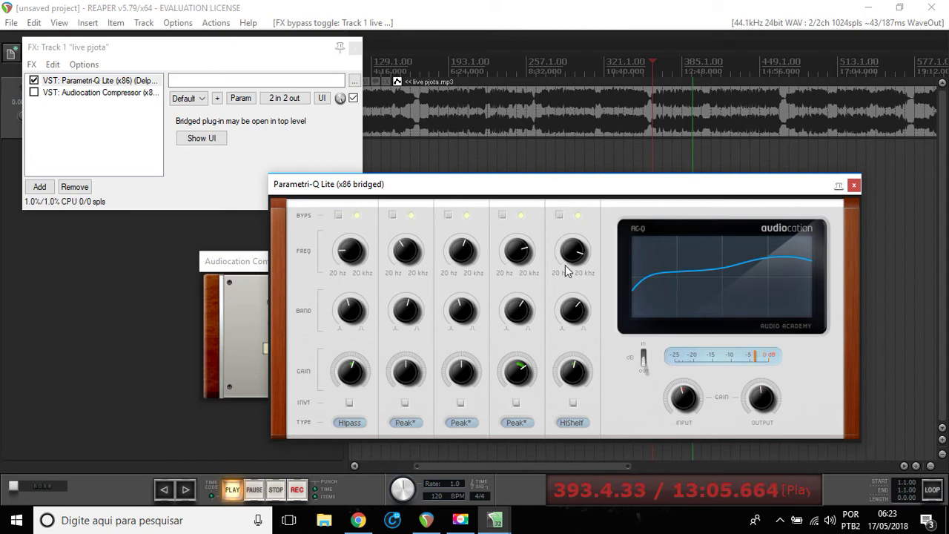
drag(517, 373, 526, 398)
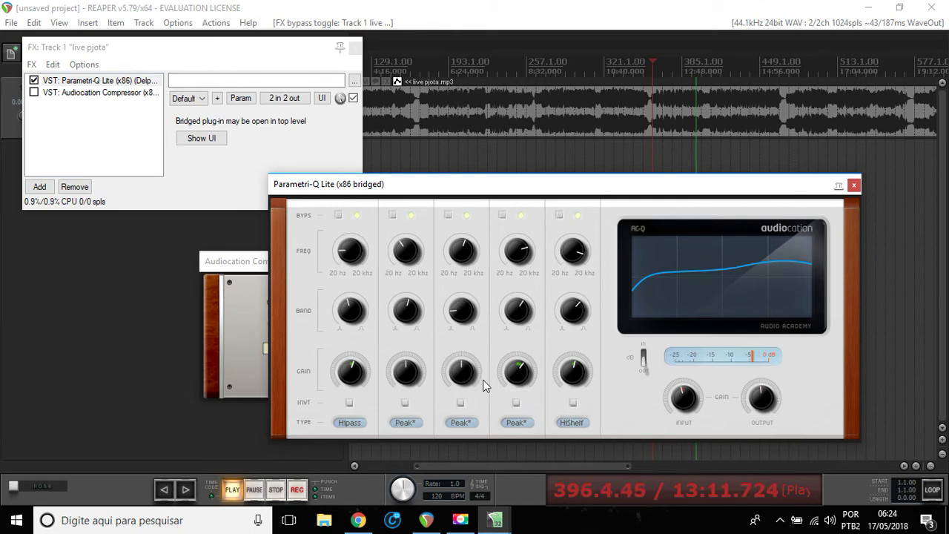
Step: Shape the equalizer's third band by sweeping its frequency down and up to the high end, widening its bandwidth and deepening its gain cut
drag(462, 371, 478, 425)
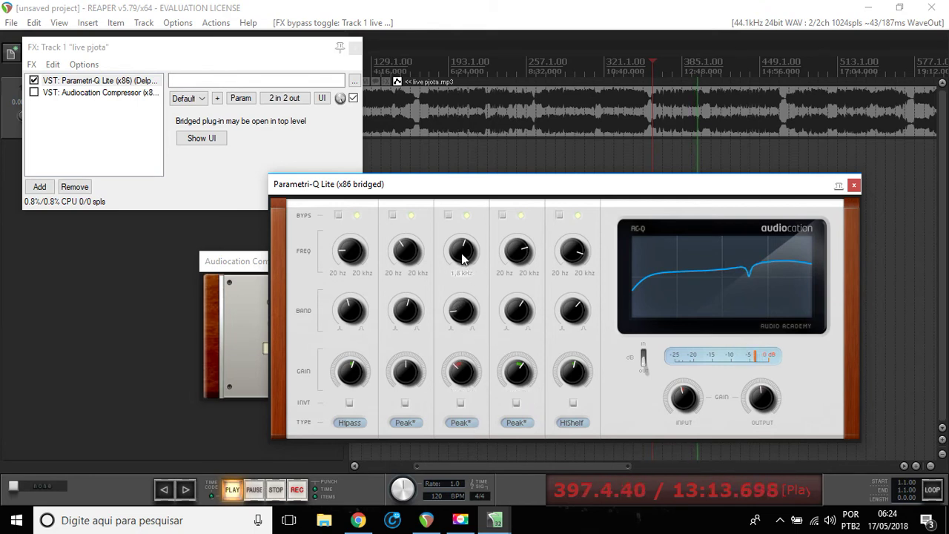
drag(462, 249, 475, 319)
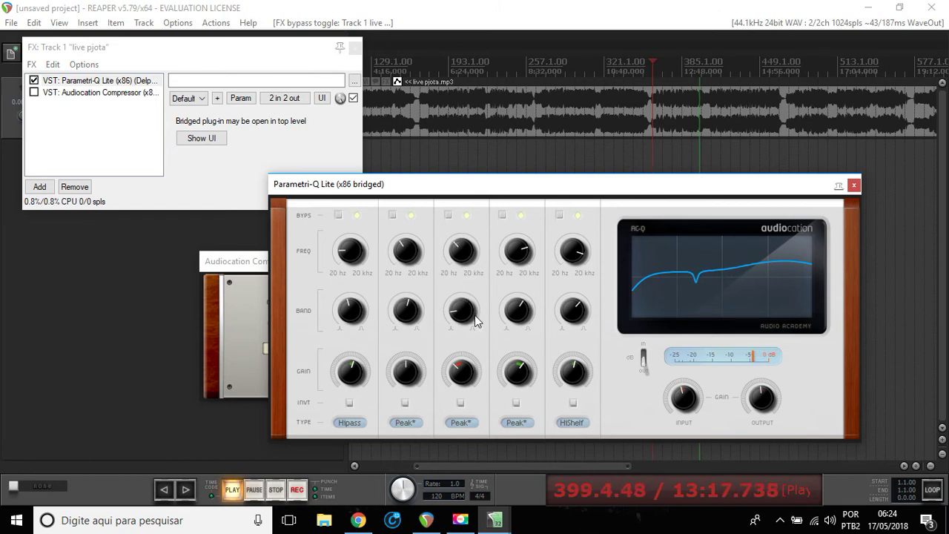
drag(460, 251, 450, 105)
drag(472, 358, 477, 412)
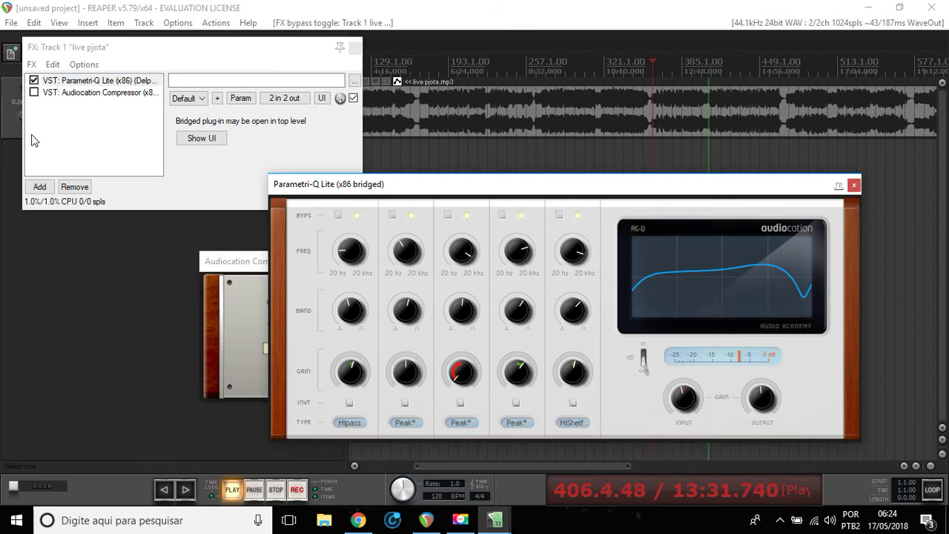
Step: Stop playback, make Audiocation Compressor the active effect instead of Parametri-Q Lite, and close the equalizer window
key(space)
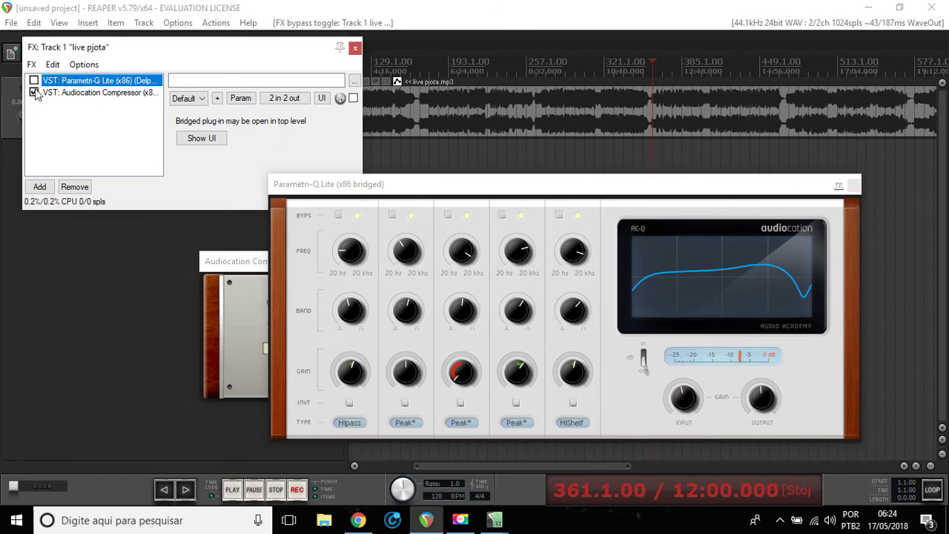
click(854, 184)
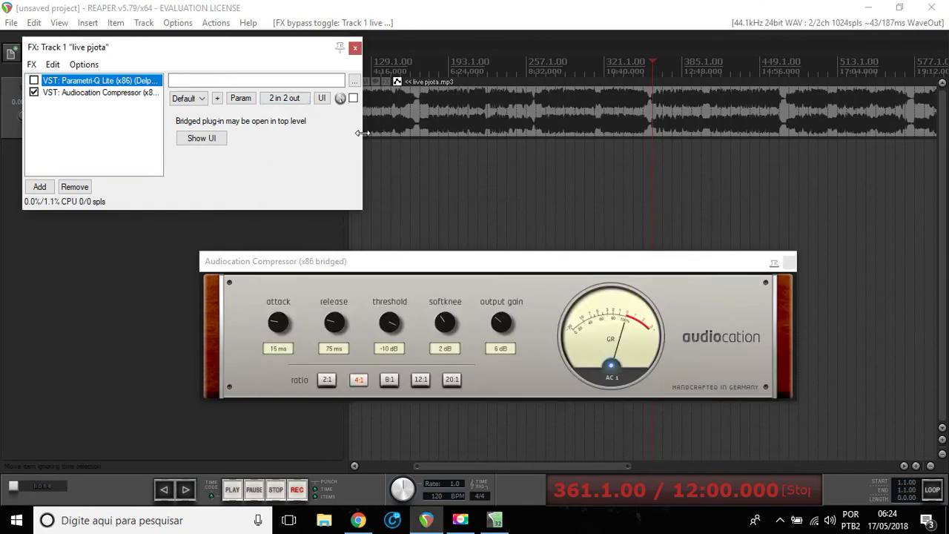
Step: Examine the built-in presets of Parametri-Q Lite and Audiocation Compressor in the widened FX chain window
drag(362, 133, 445, 133)
click(284, 98)
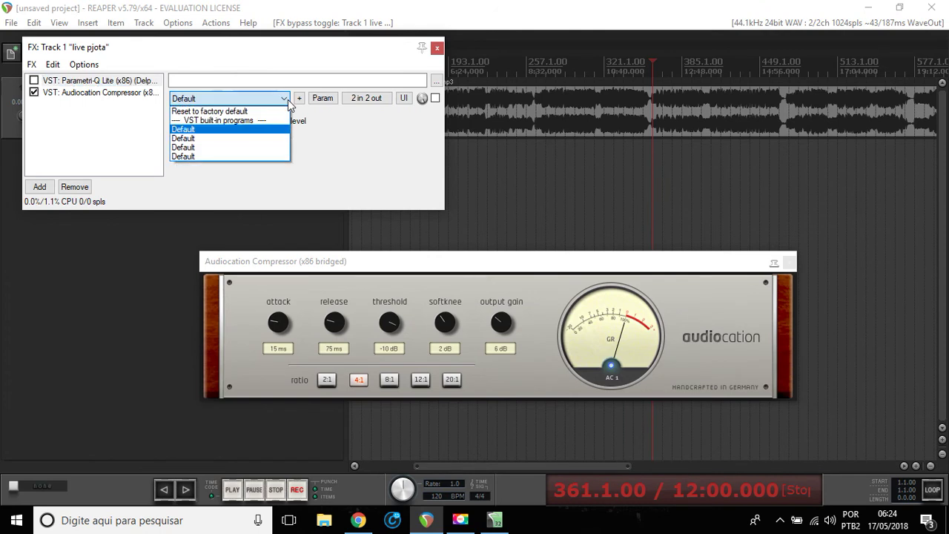
click(284, 97)
click(103, 92)
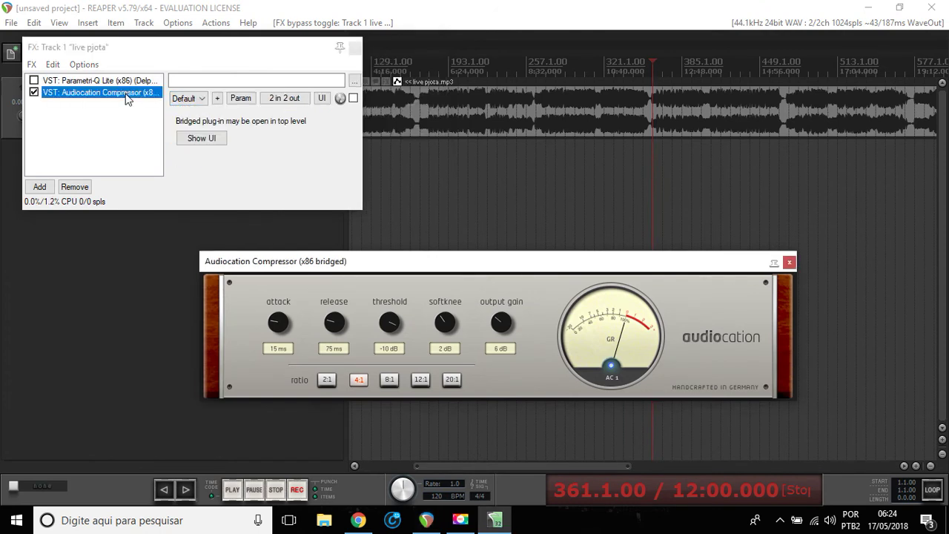
drag(367, 109, 447, 178)
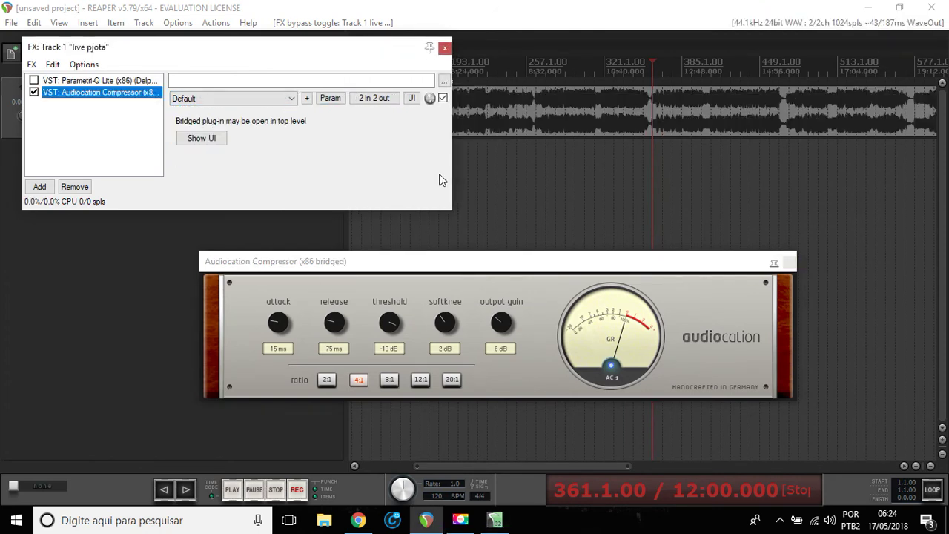
click(293, 102)
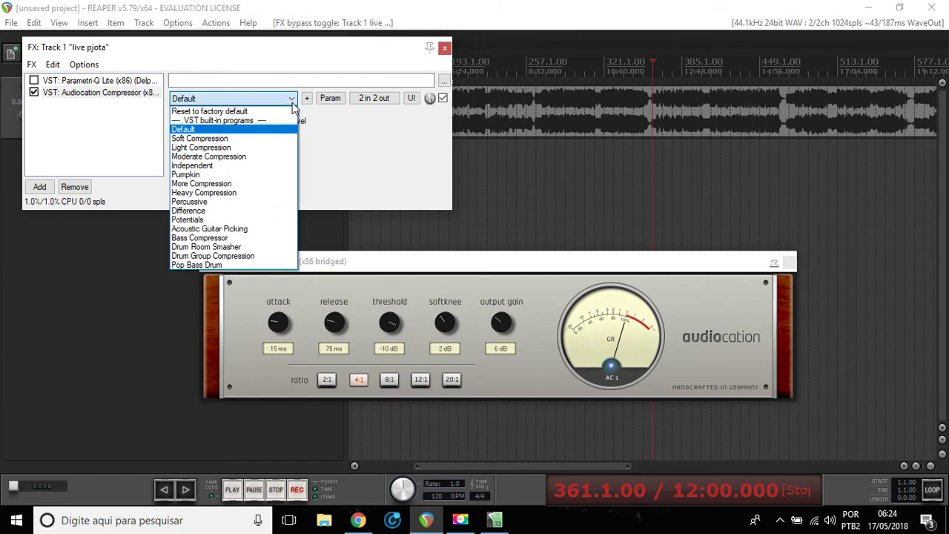
click(292, 102)
Step: Play the track from 12:00 and audition the compressor presets Soft Compression, Light Compression and finally Moderate Compression
key(space)
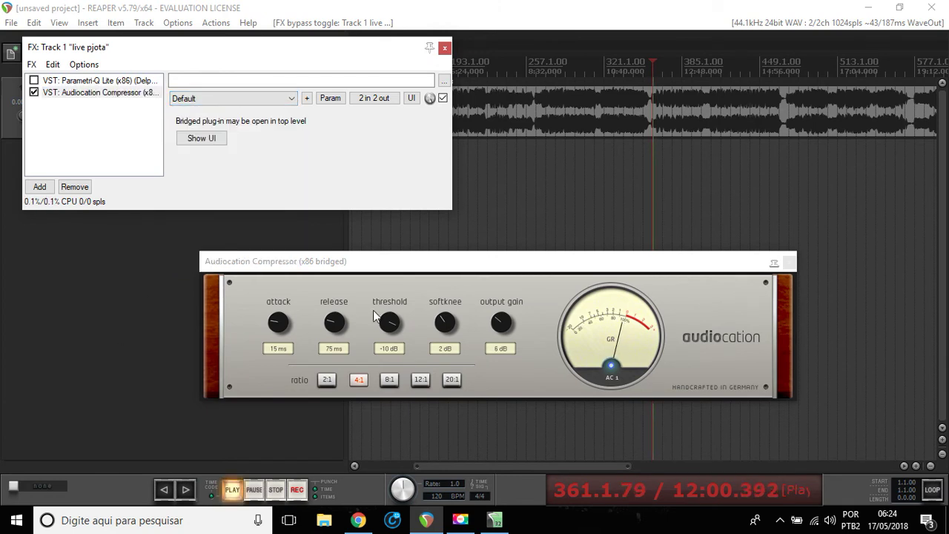
click(292, 99)
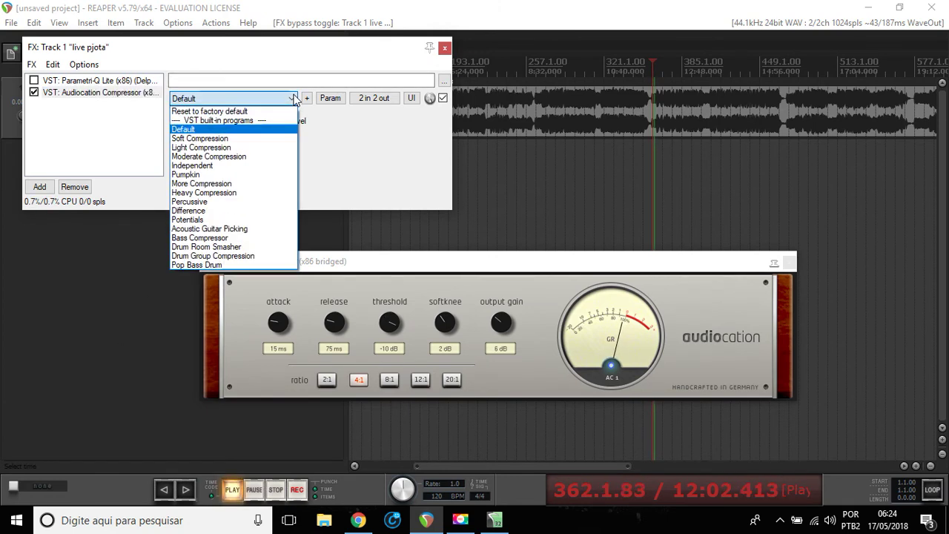
click(269, 138)
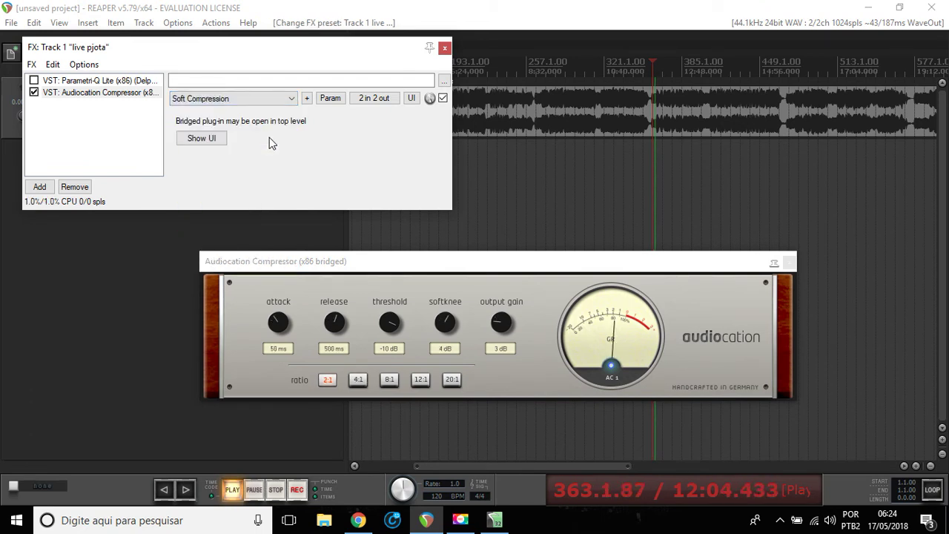
click(293, 98)
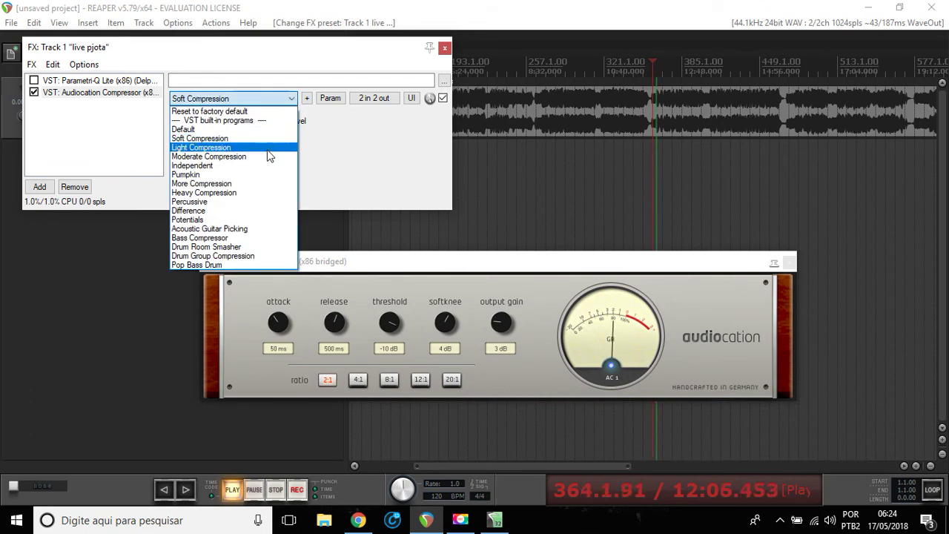
click(269, 147)
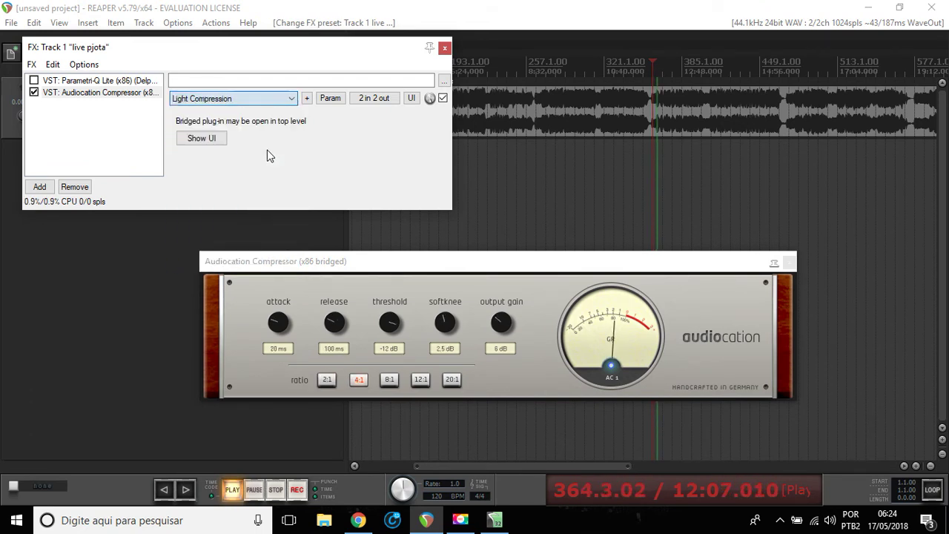
click(292, 99)
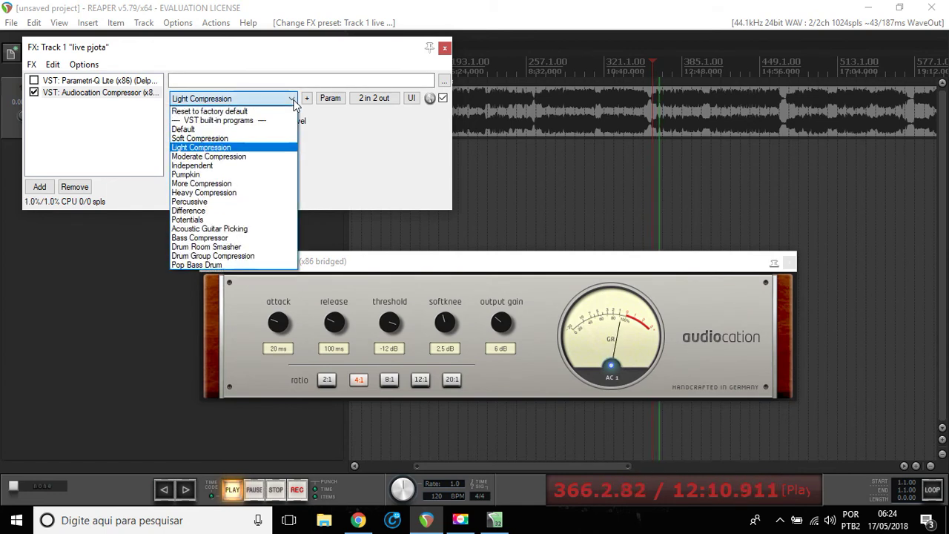
click(287, 157)
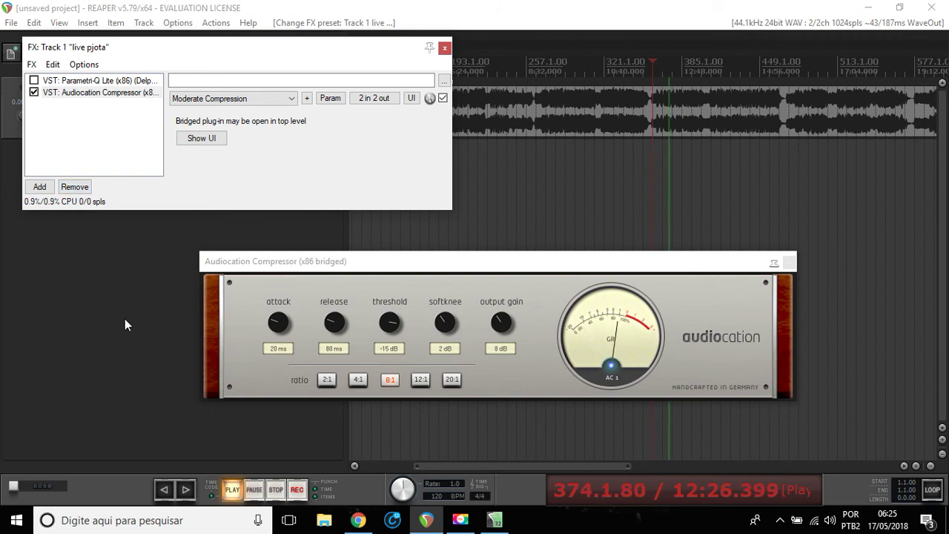
Step: Stop playback and close the track's FX chain and compressor windows
key(space)
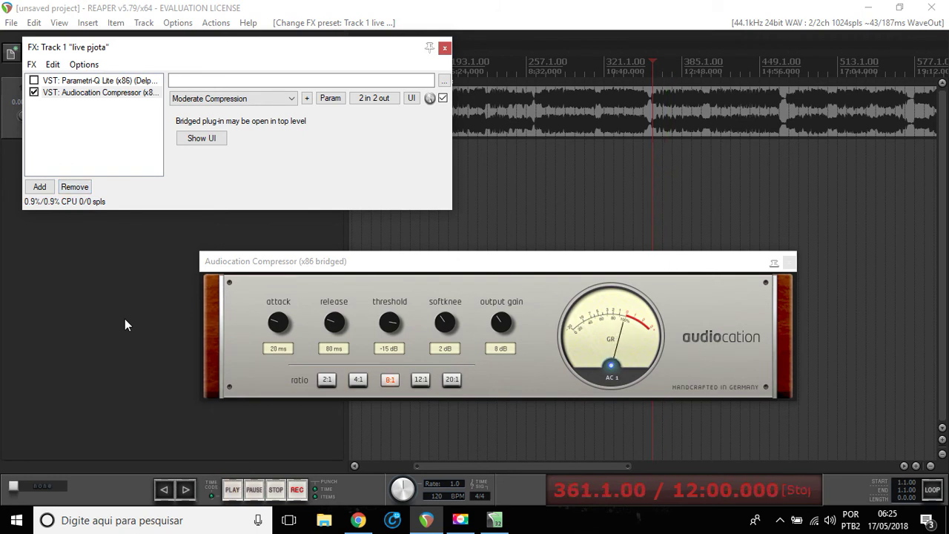
click(444, 48)
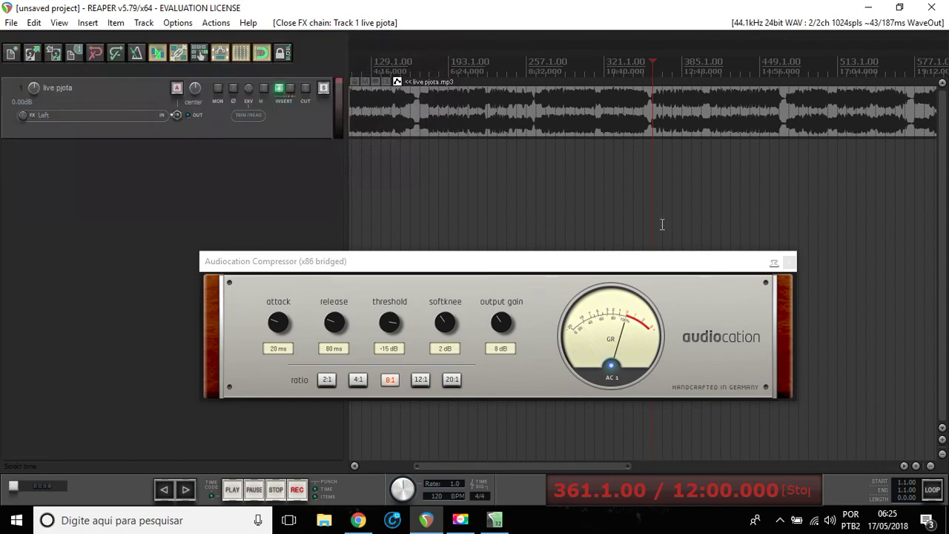
click(789, 262)
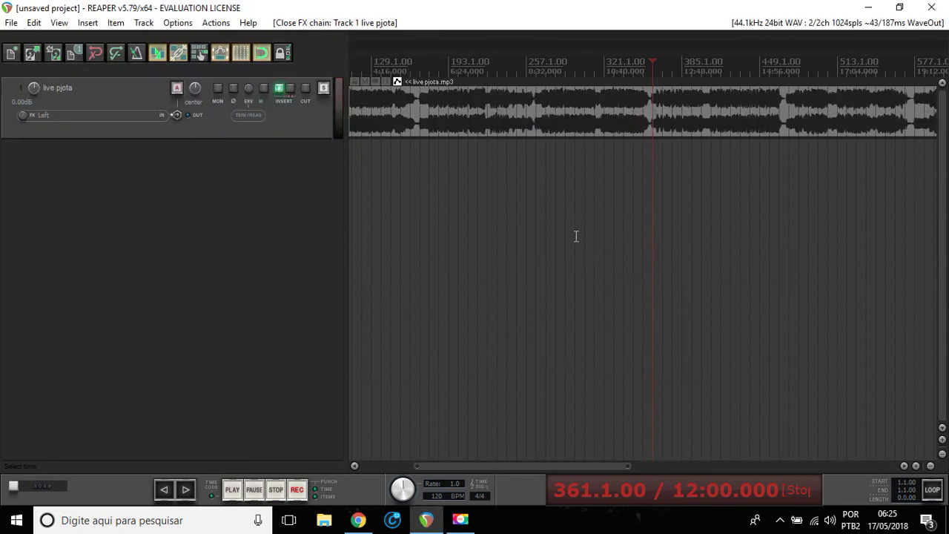
Step: Reopen the live pjota track's FX chain to view the compressor and Parametri-Q Lite, and close both plugin windows
click(279, 89)
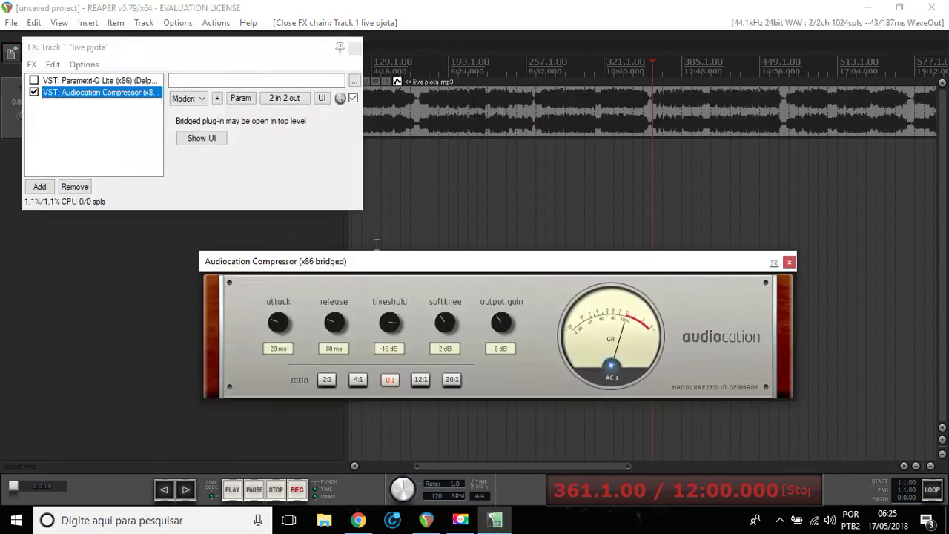
click(108, 82)
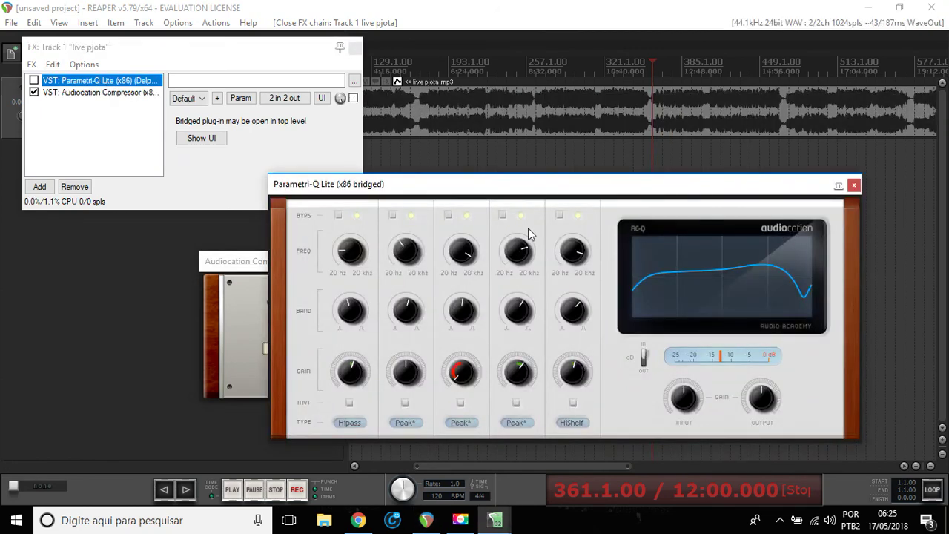
click(854, 186)
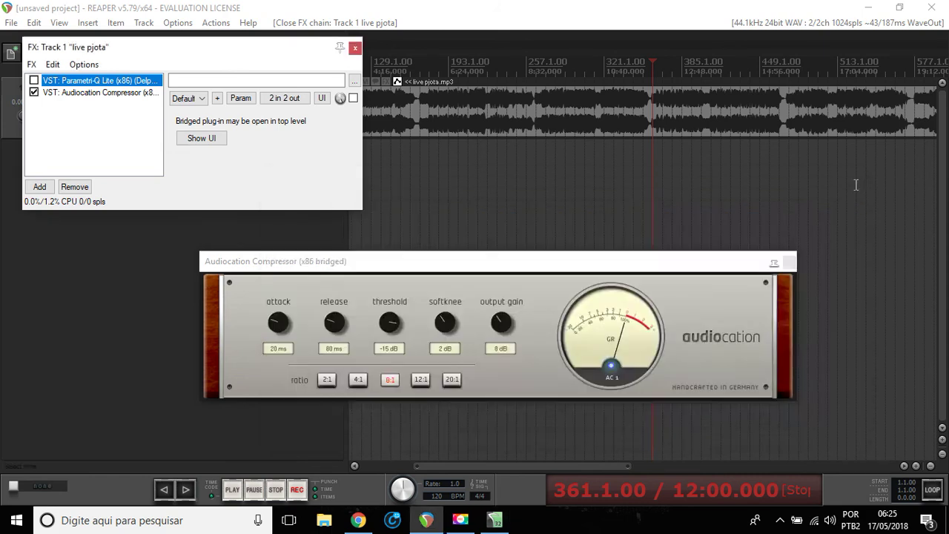
click(789, 263)
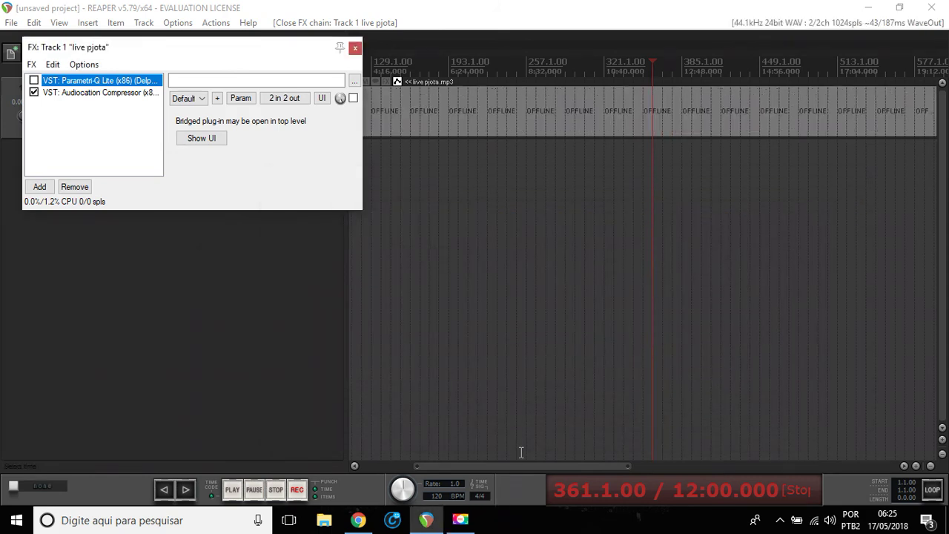
Step: Look at the Audiocation website in Chrome and return to REAPER
click(360, 521)
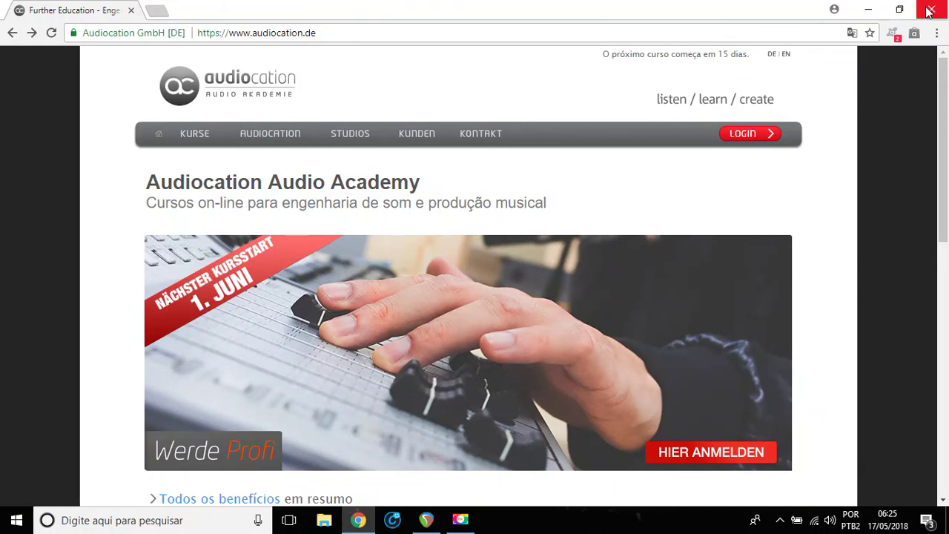
click(869, 12)
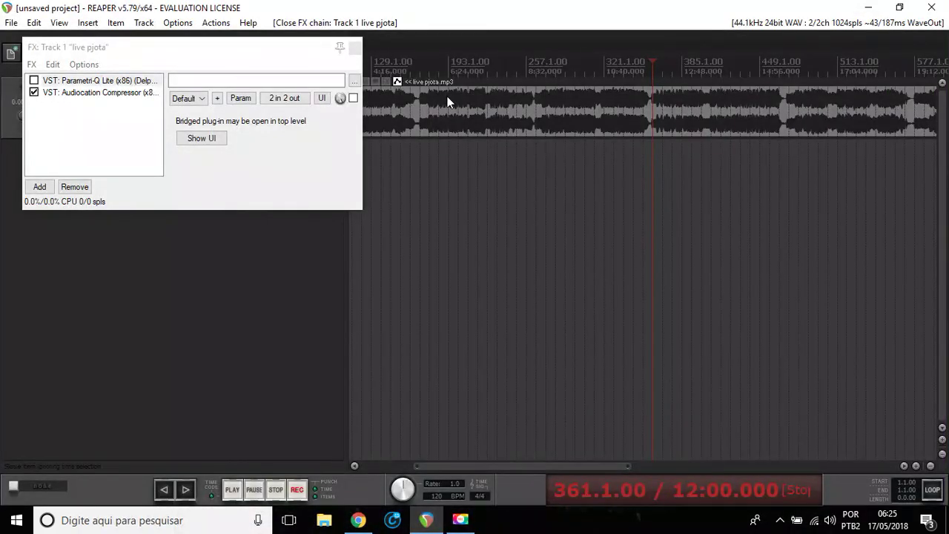
Step: Close the FX chain window and exit REAPER without saving the project
click(356, 49)
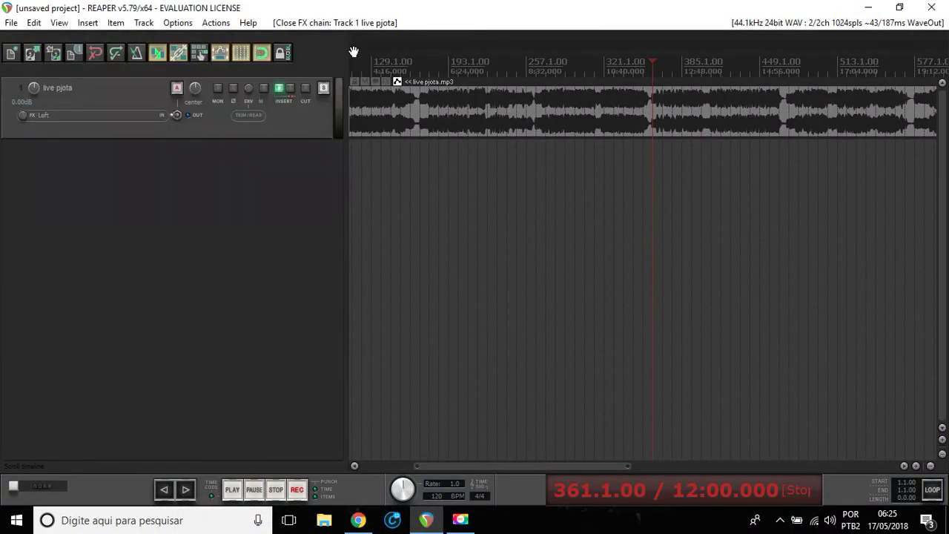
click(931, 8)
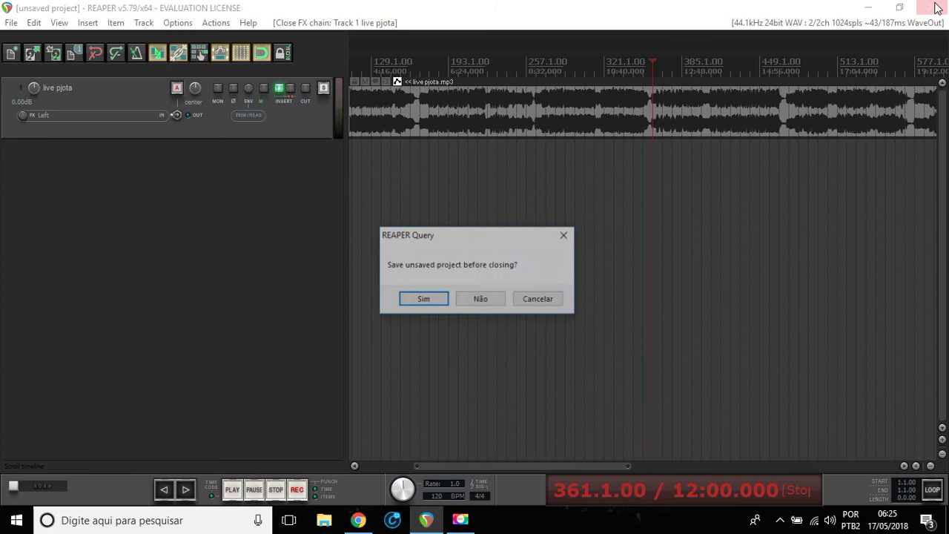
click(481, 299)
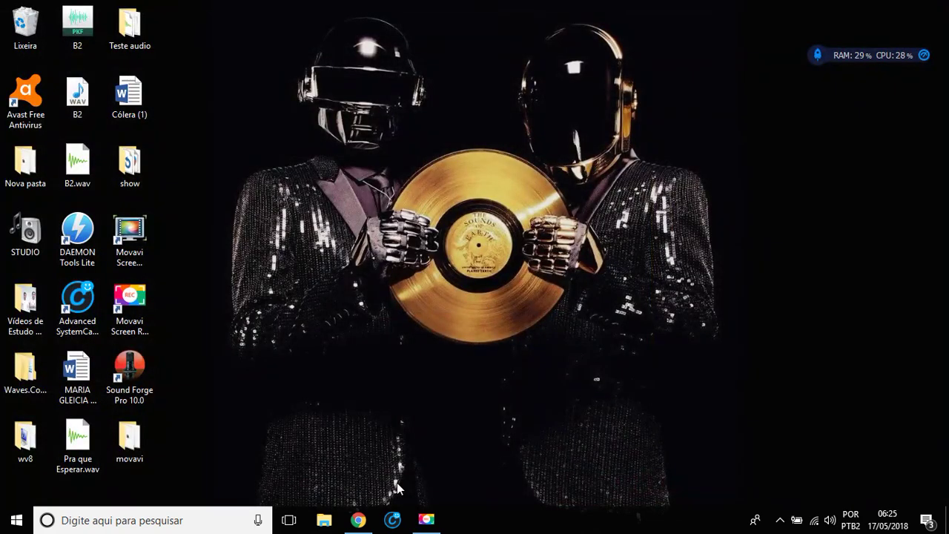
Step: Bring up the Audiocation website in Chrome and open the Movavi Screen Recorder controls
click(359, 521)
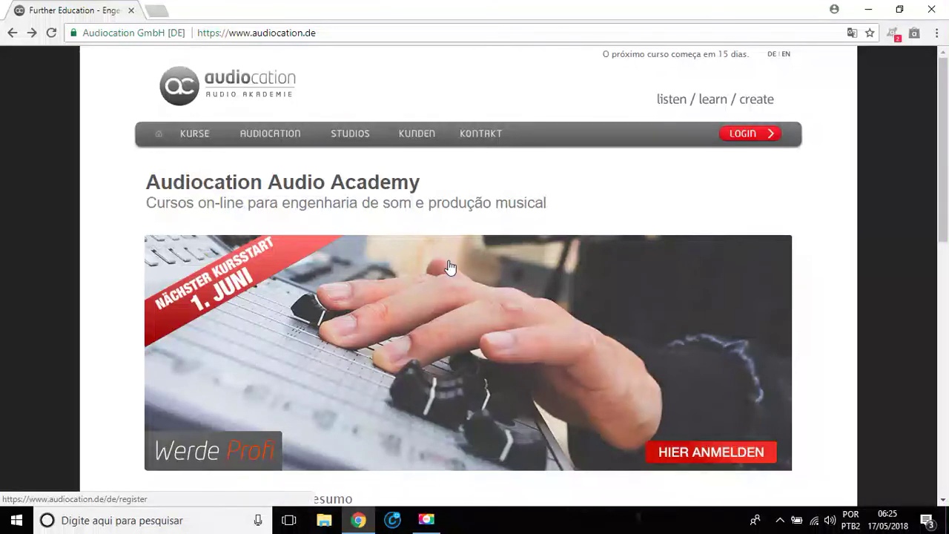
click(426, 519)
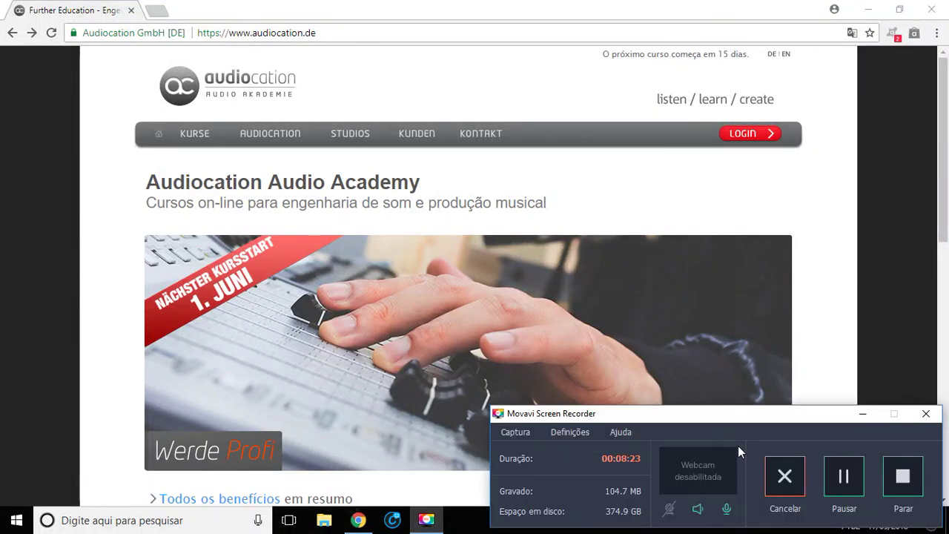